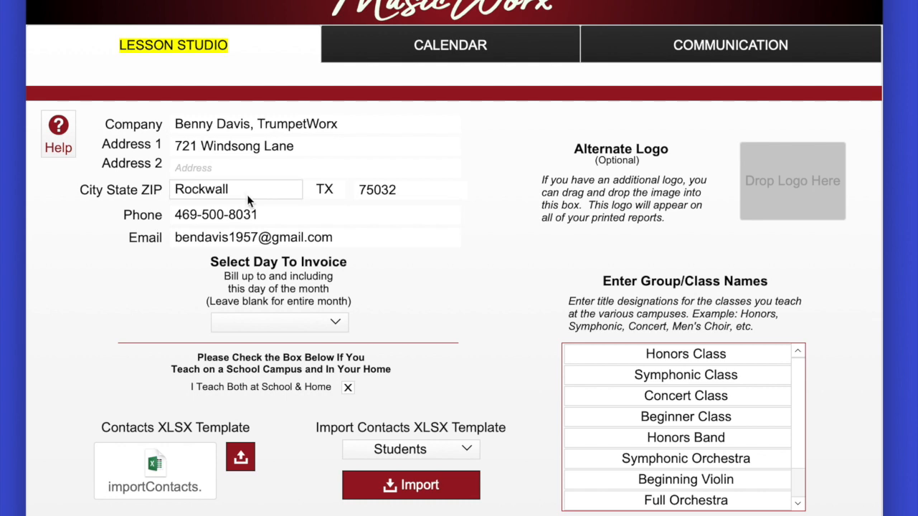
Check the available invoice days without choosing one, and toggle the I Teach Both at School & Home option off and back on.
click(298, 323)
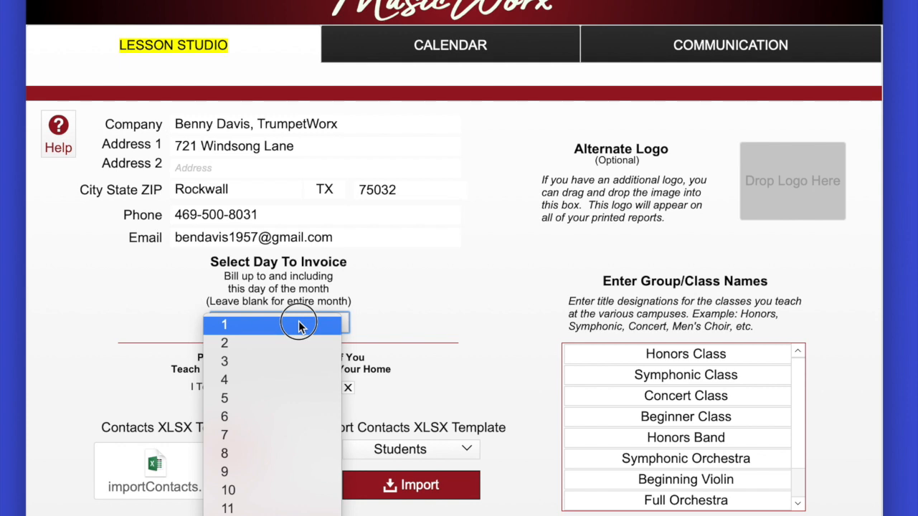
click(299, 325)
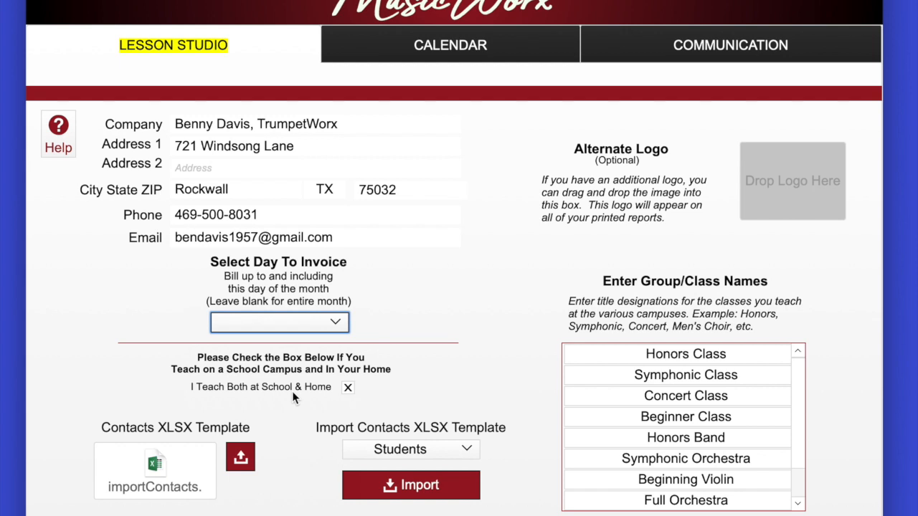
click(348, 389)
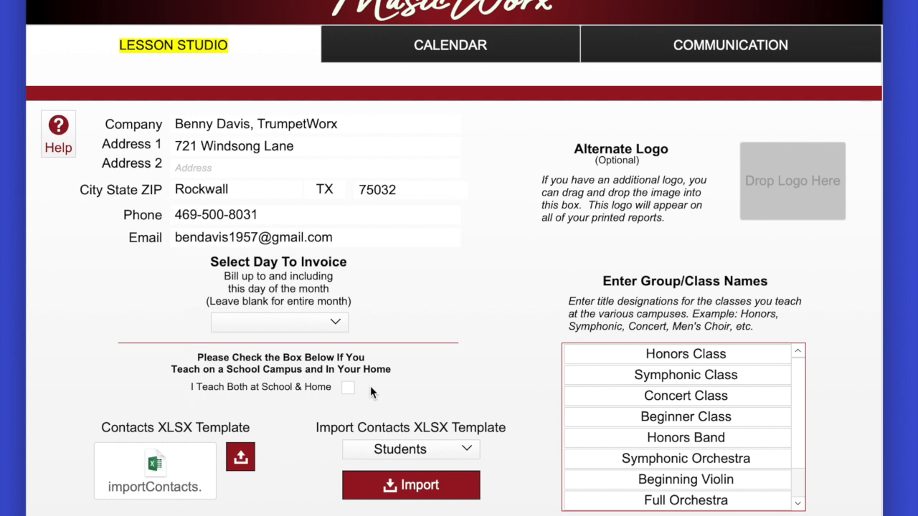
click(348, 388)
Place the MusicWorx logo image in the Alternate Logo box, remove it, and place it there again.
drag(917, 152, 786, 174)
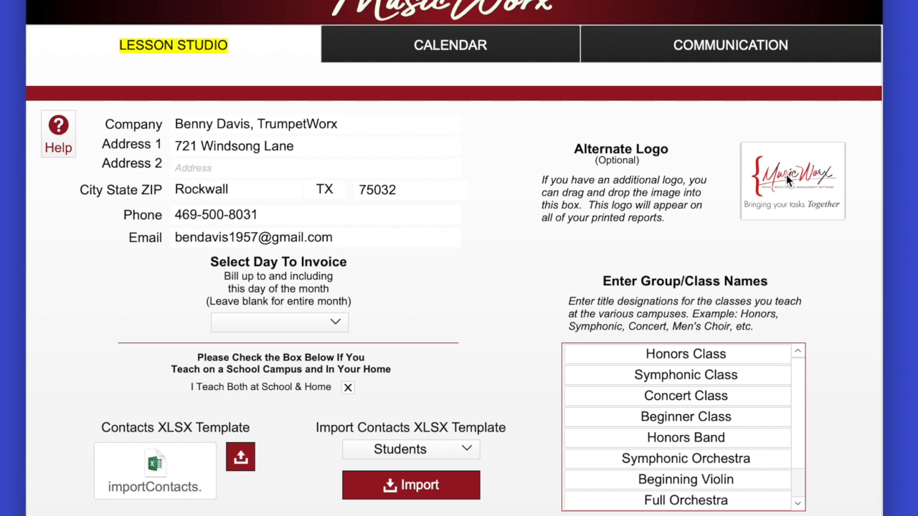
click(786, 174)
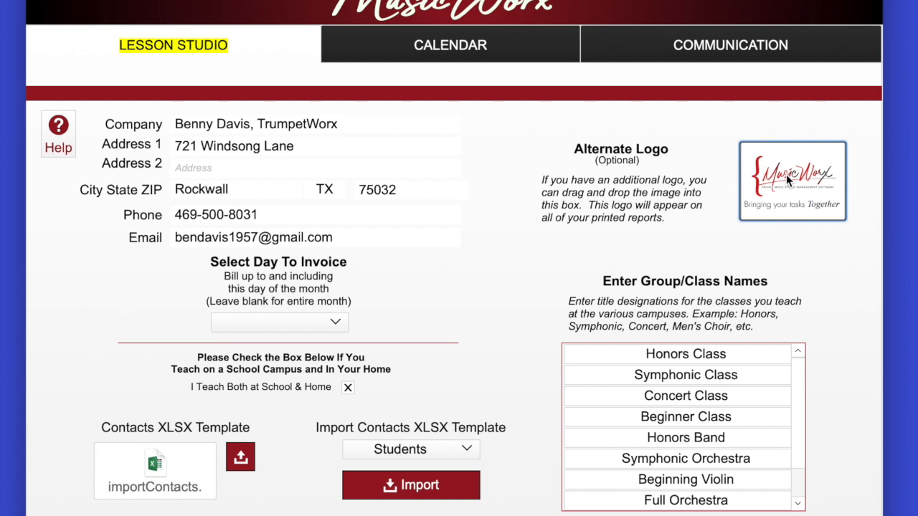
key(Delete)
drag(907, 183, 784, 182)
Set the Week Start Day to Monday in the calendar settings.
click(455, 45)
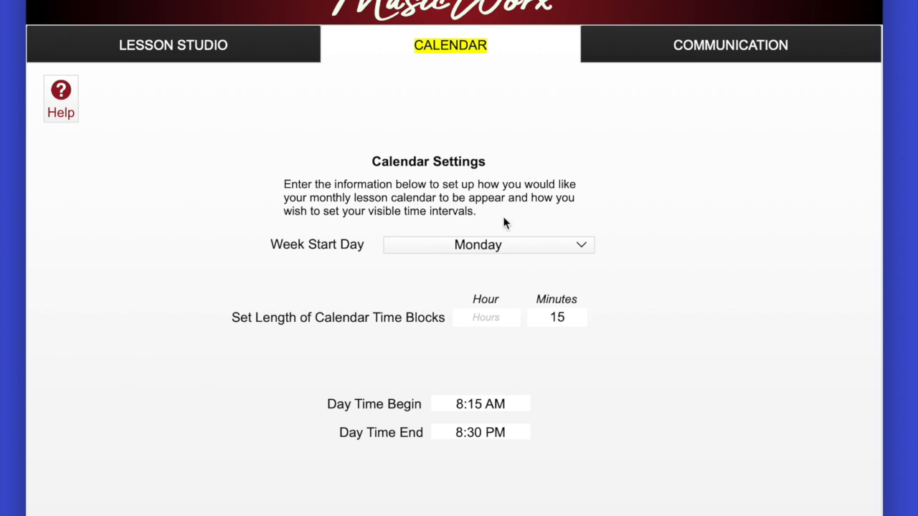
click(494, 246)
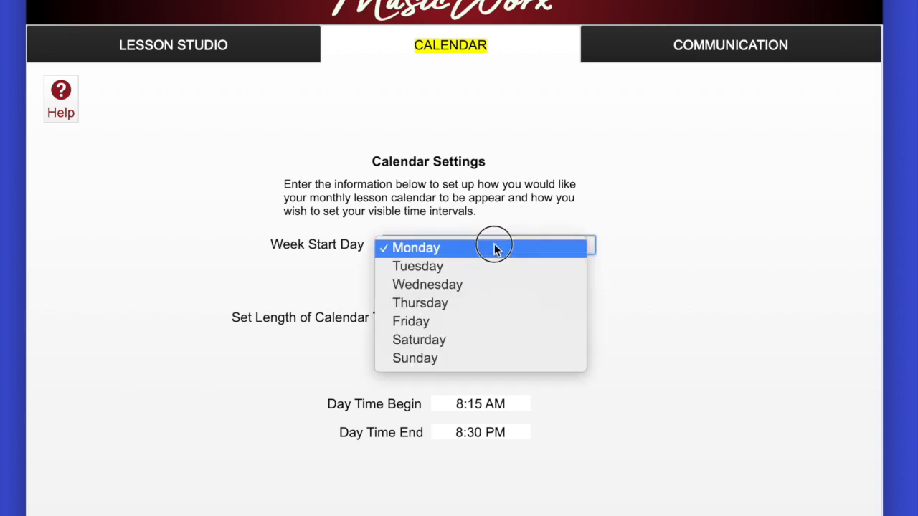
click(494, 248)
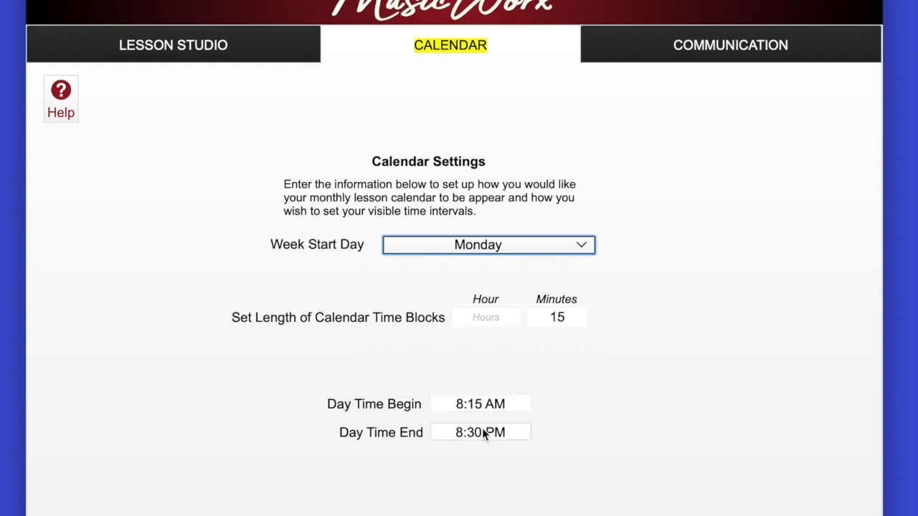
Set the calendar's Day Time Begin to 7:00 AM.
click(482, 408)
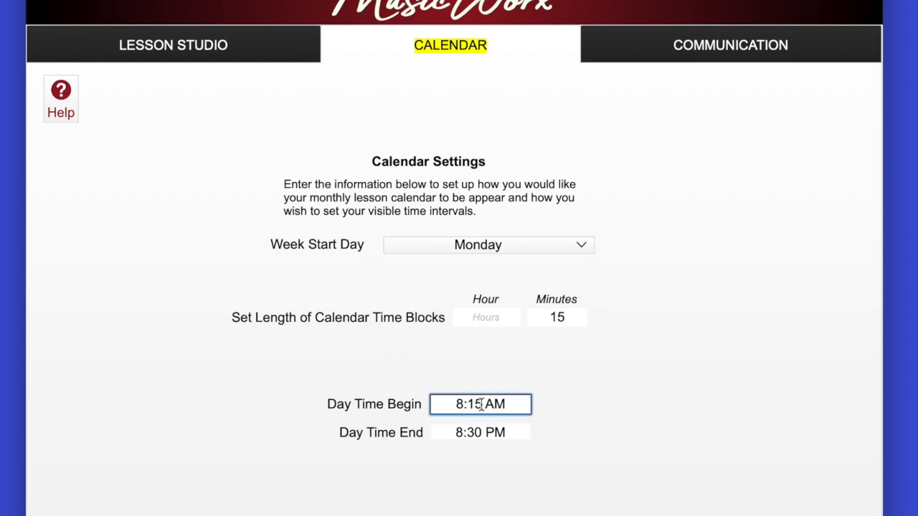
key(BackSpace)
key(BackSpace)
text(00)
click(463, 405)
key(BackSpace)
text(7)
click(688, 432)
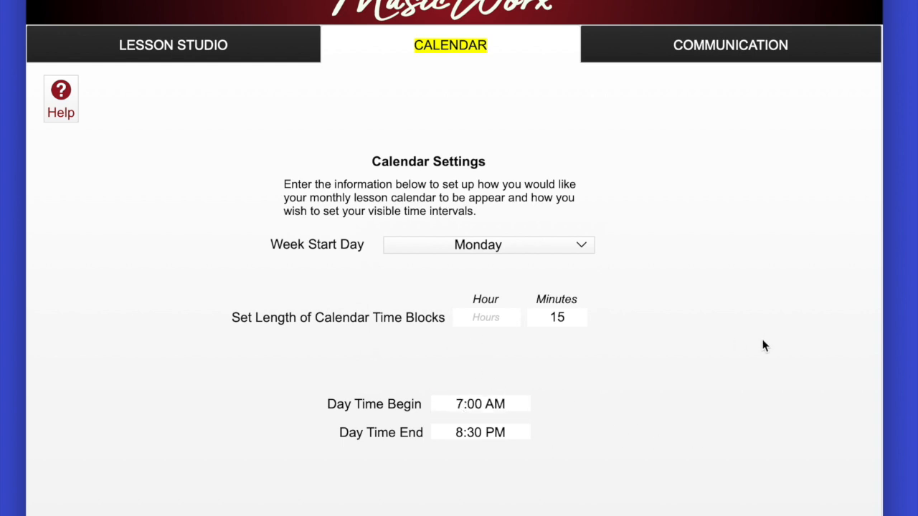
Examine the cell phone providers and their text-message email domains in the communication settings for sending texts without Twilio.
click(756, 50)
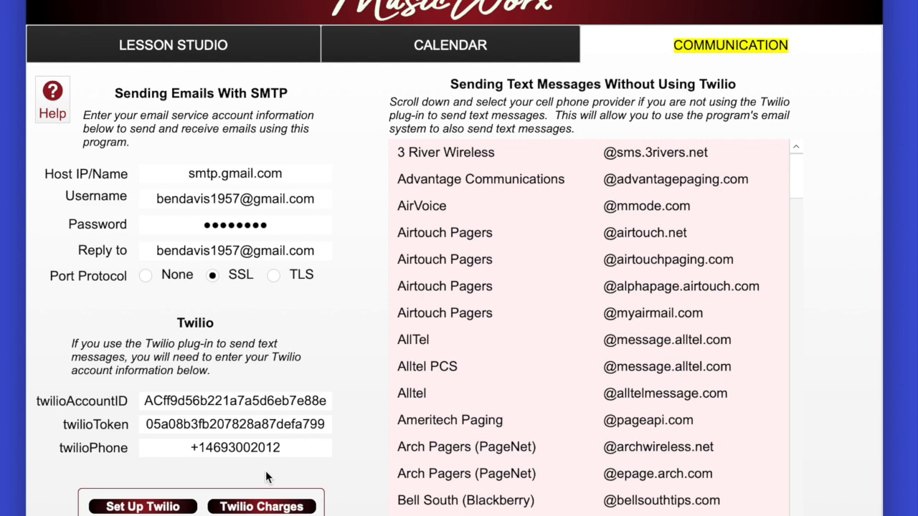
scroll(514, 326, down, 1)
scroll(514, 327, up, 1)
scroll(514, 323, down, 16)
scroll(514, 326, down, 17)
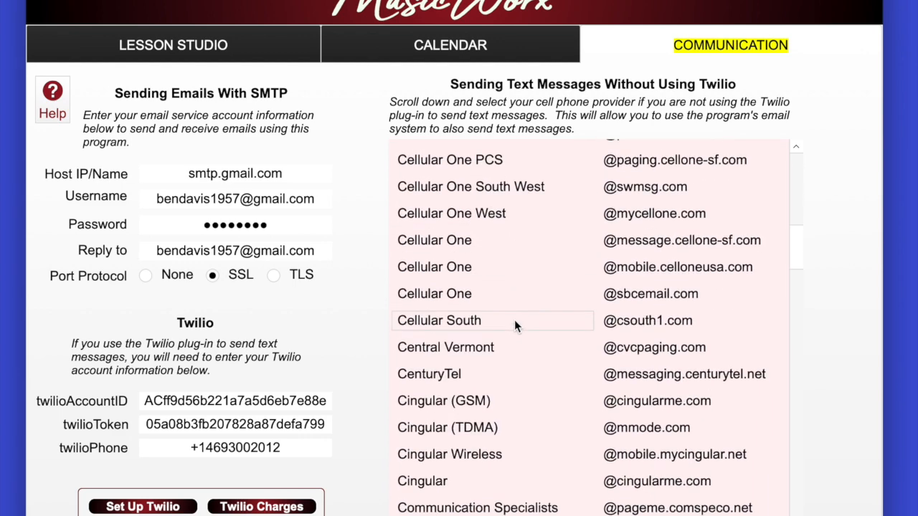
scroll(514, 325, down, 7)
scroll(660, 330, down, 20)
scroll(661, 330, down, 1)
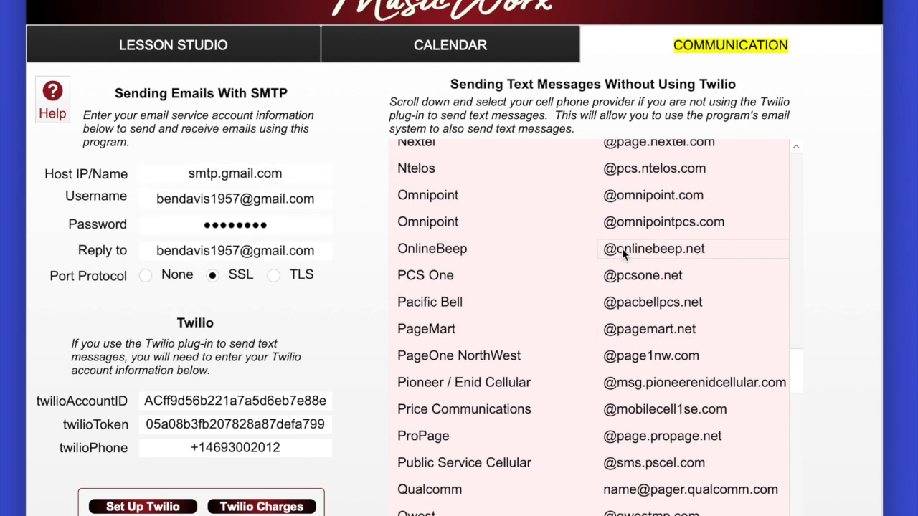
scroll(621, 248, up, 20)
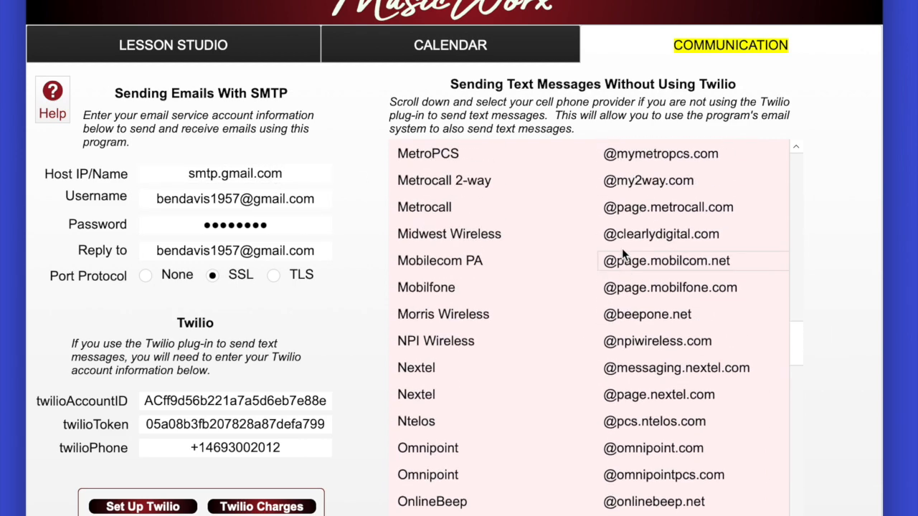
scroll(622, 249, up, 12)
scroll(598, 158, up, 20)
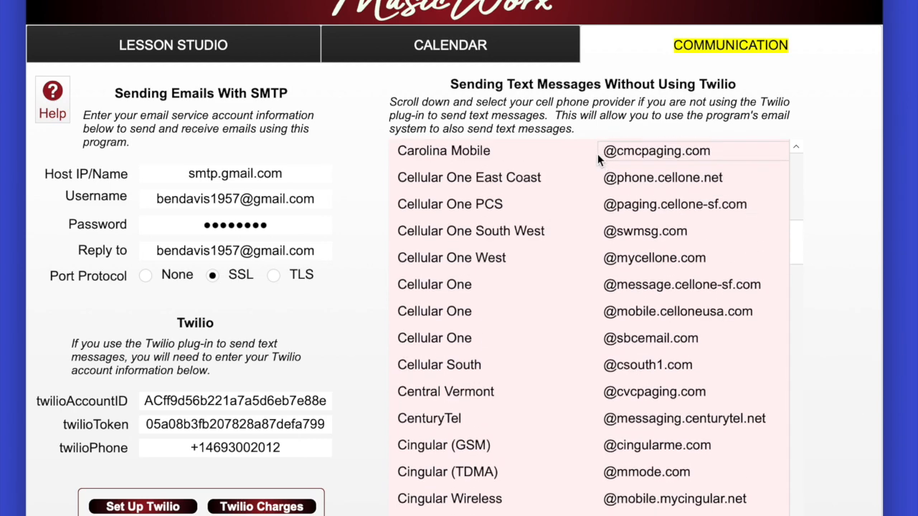
scroll(598, 159, up, 6)
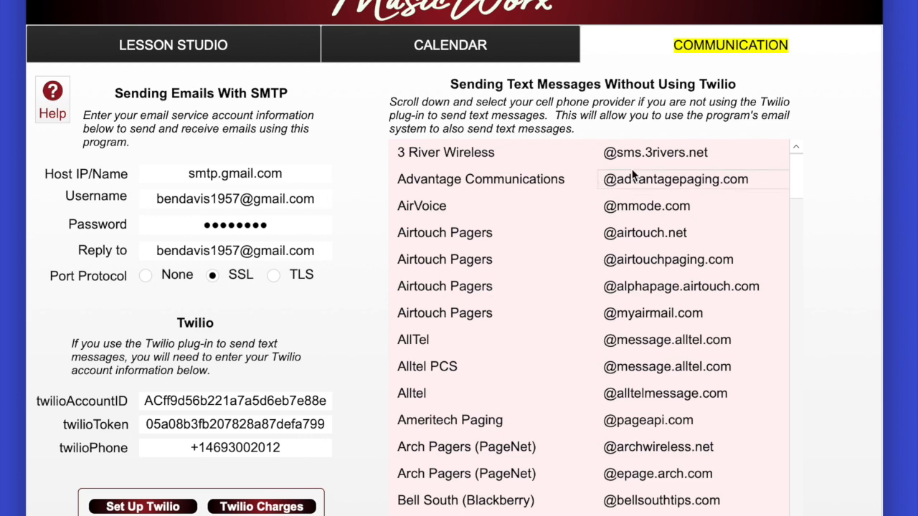
scroll(598, 227, down, 15)
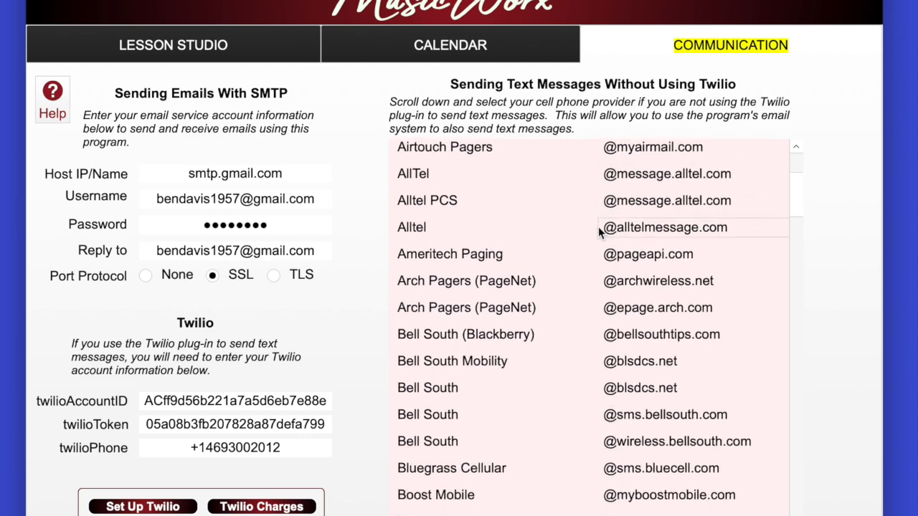
scroll(598, 228, down, 10)
scroll(598, 227, down, 5)
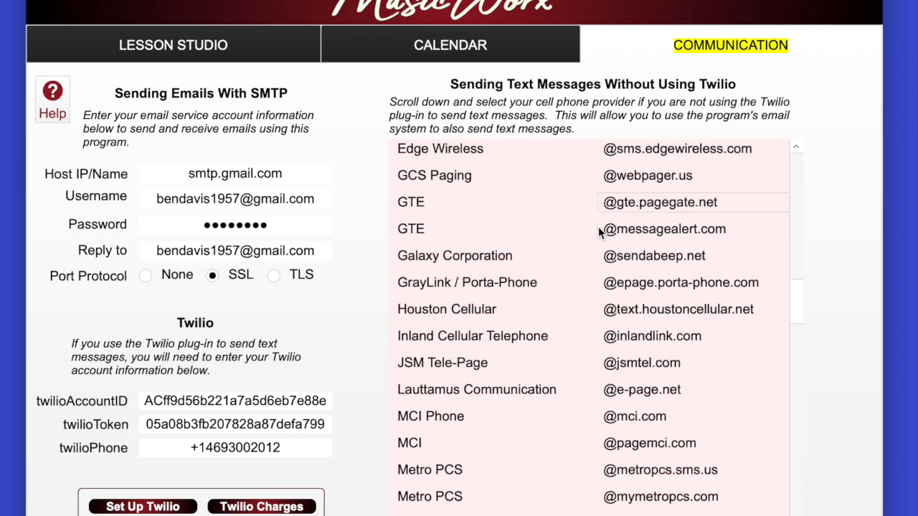
scroll(640, 273, down, 1)
scroll(649, 307, down, 10)
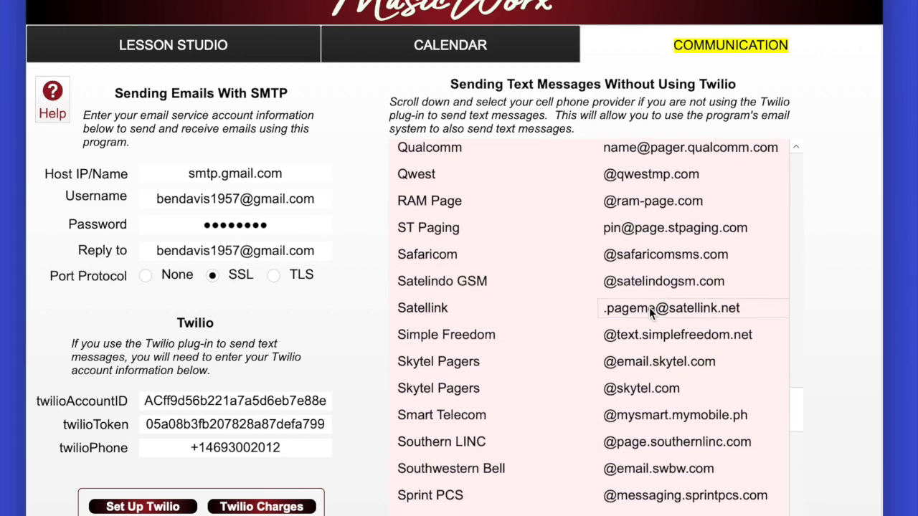
scroll(649, 307, down, 8)
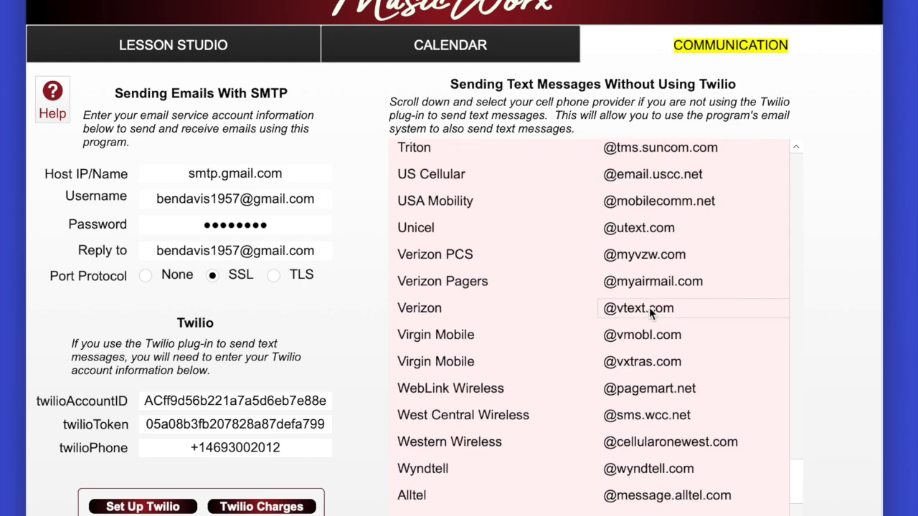